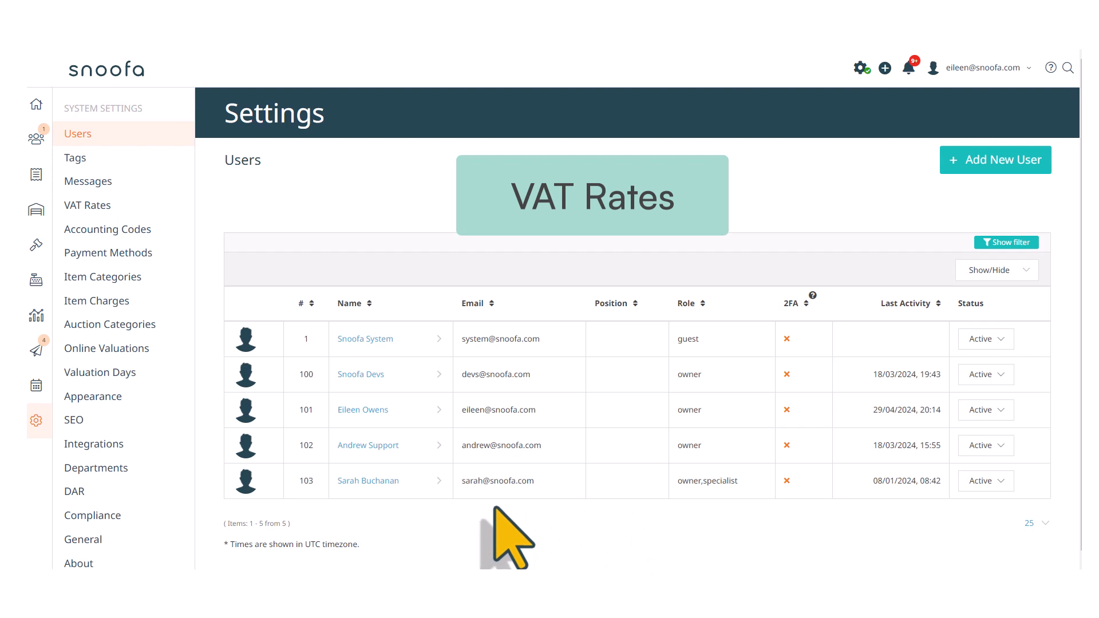
Step: Add a new VAT rate of 15% in the system settings and label it "UK VAT Rate 2024"
scroll(504, 535, "down", 1)
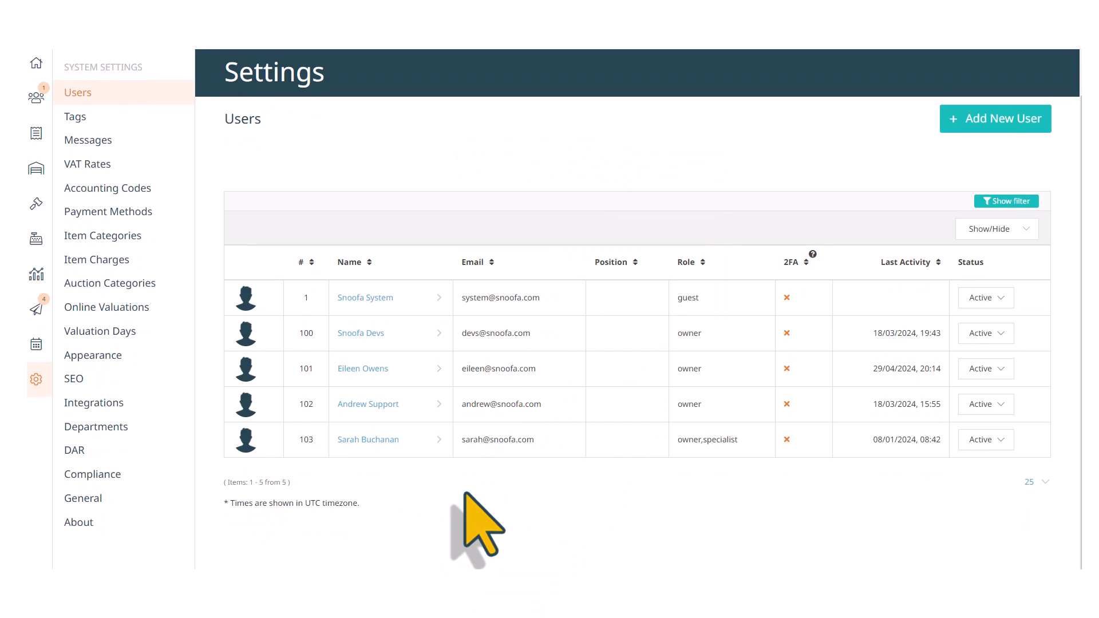
scroll(478, 528, "up", 1)
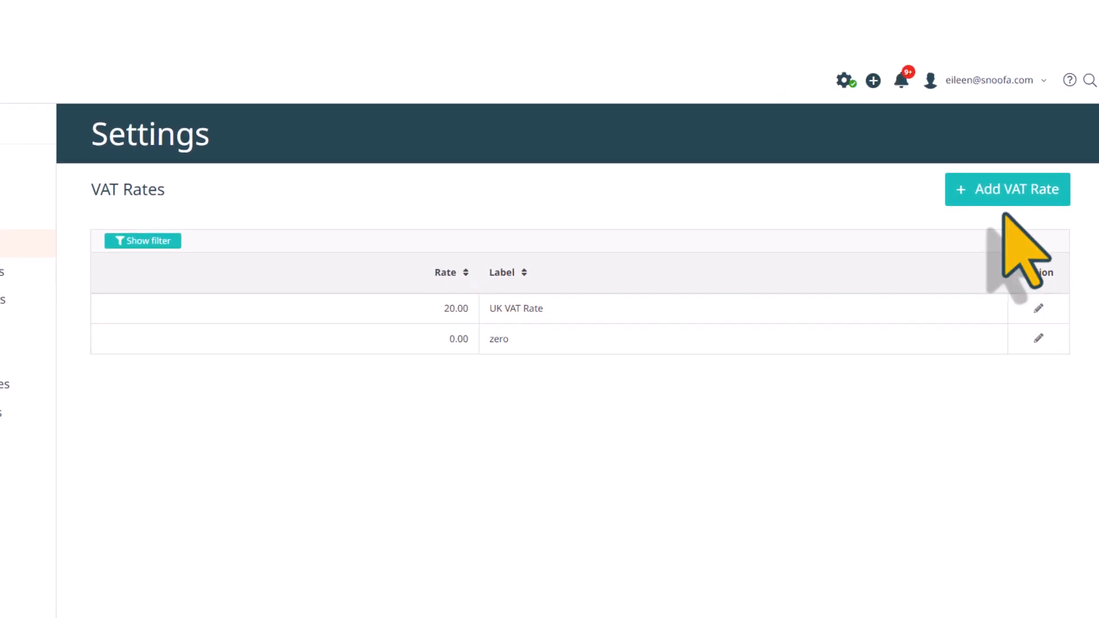
left_click(1002, 192)
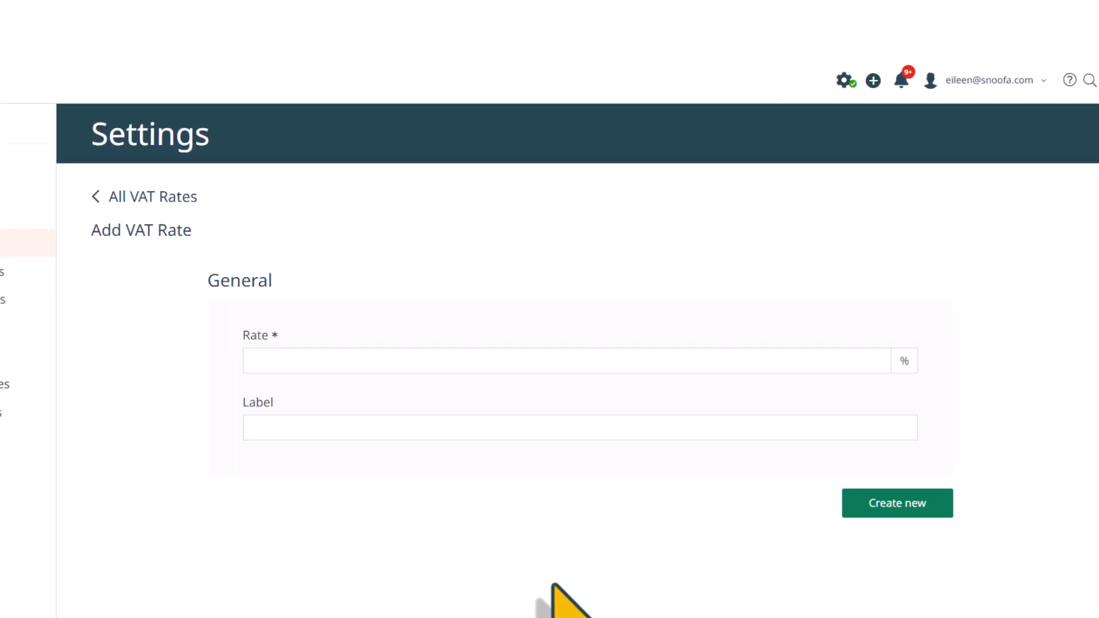
left_click(277, 363)
type("15")
key("Return")
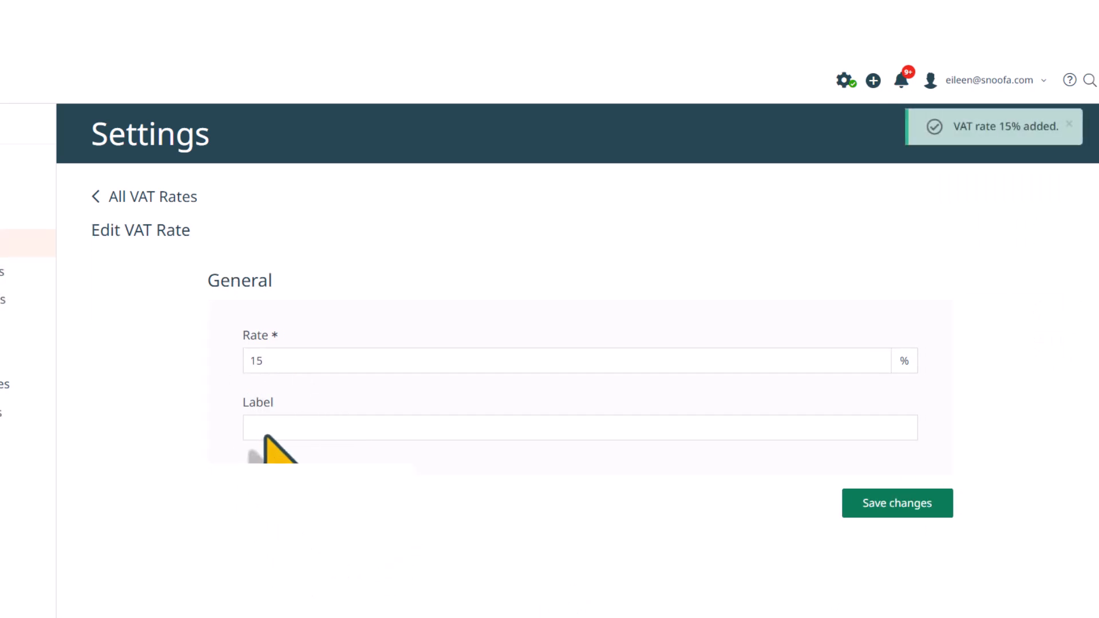
left_click(259, 438)
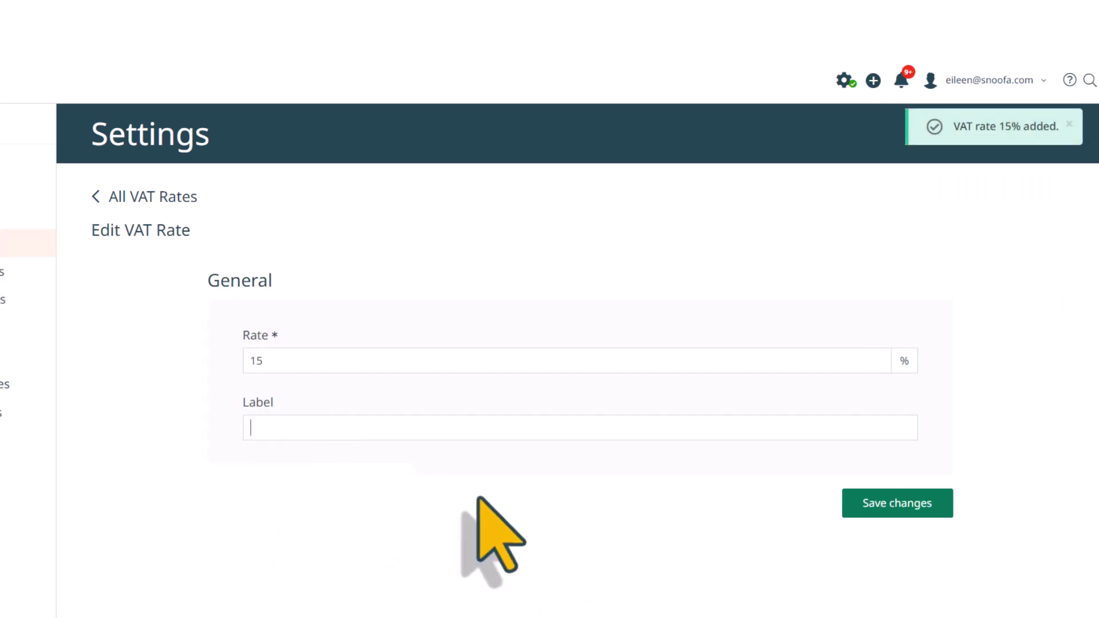
type("UK VAT Rate 2024")
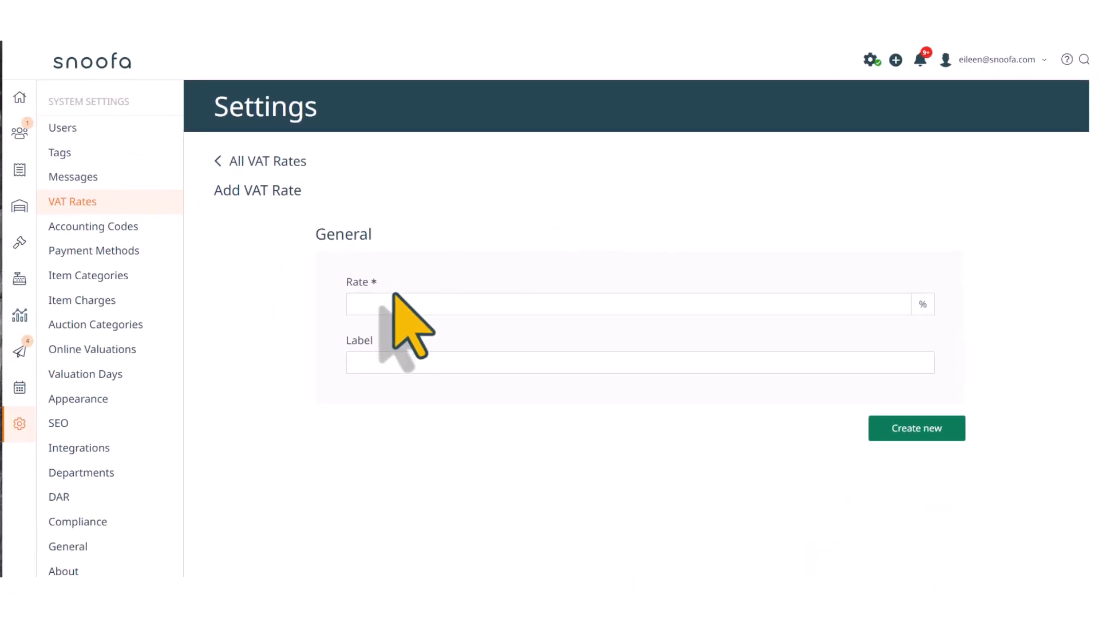
Step: Create a 0% VAT rate with the label "ARR"
left_click(395, 300)
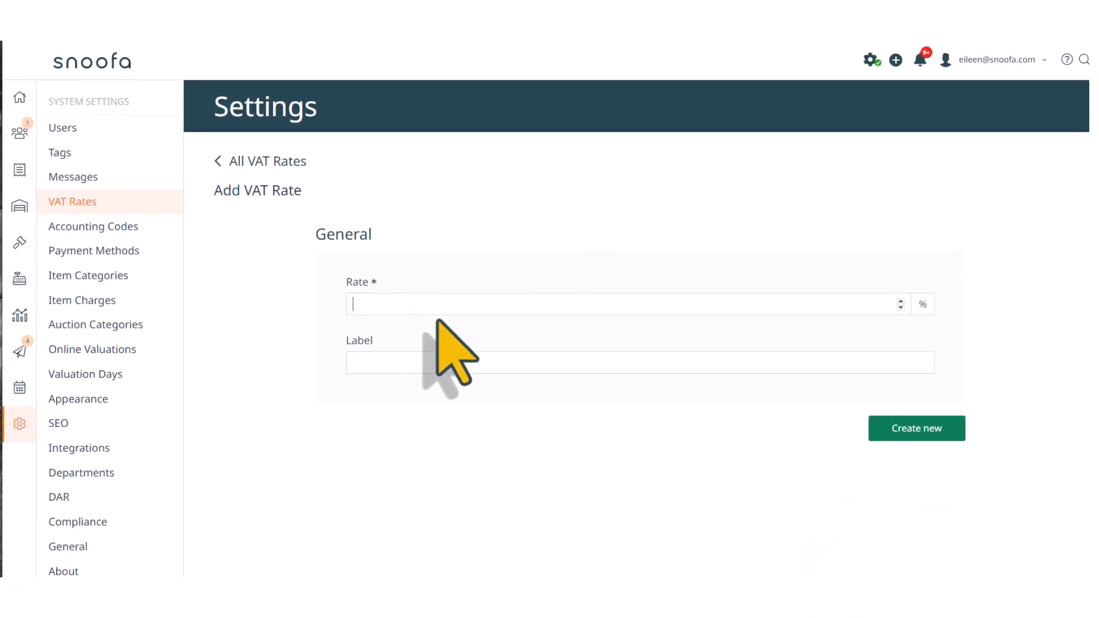
type("0")
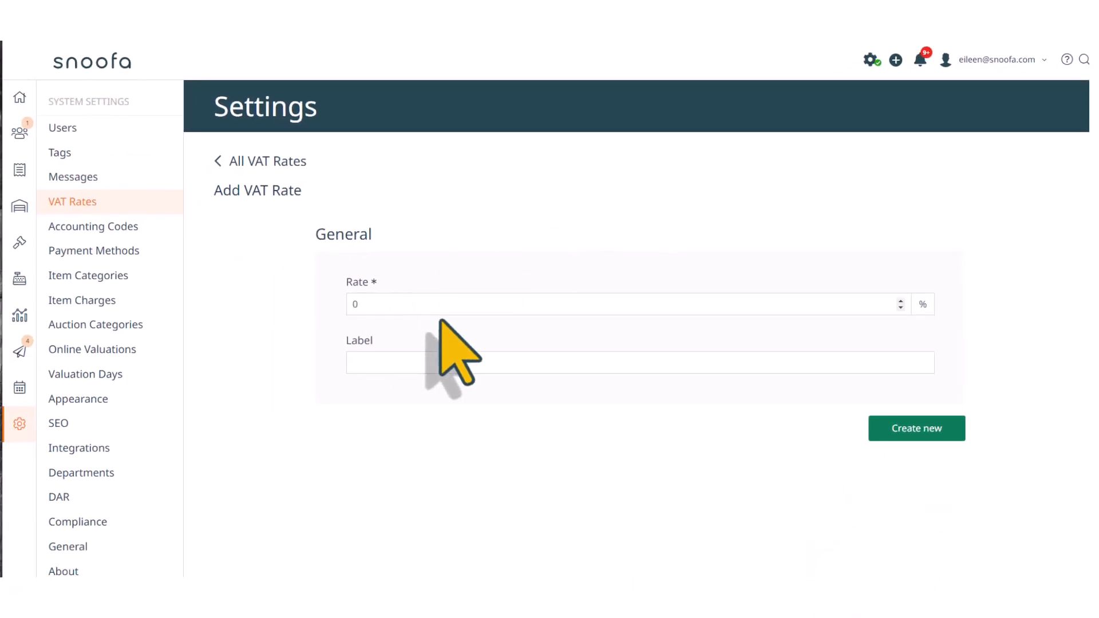
key("Tab")
type("ARR")
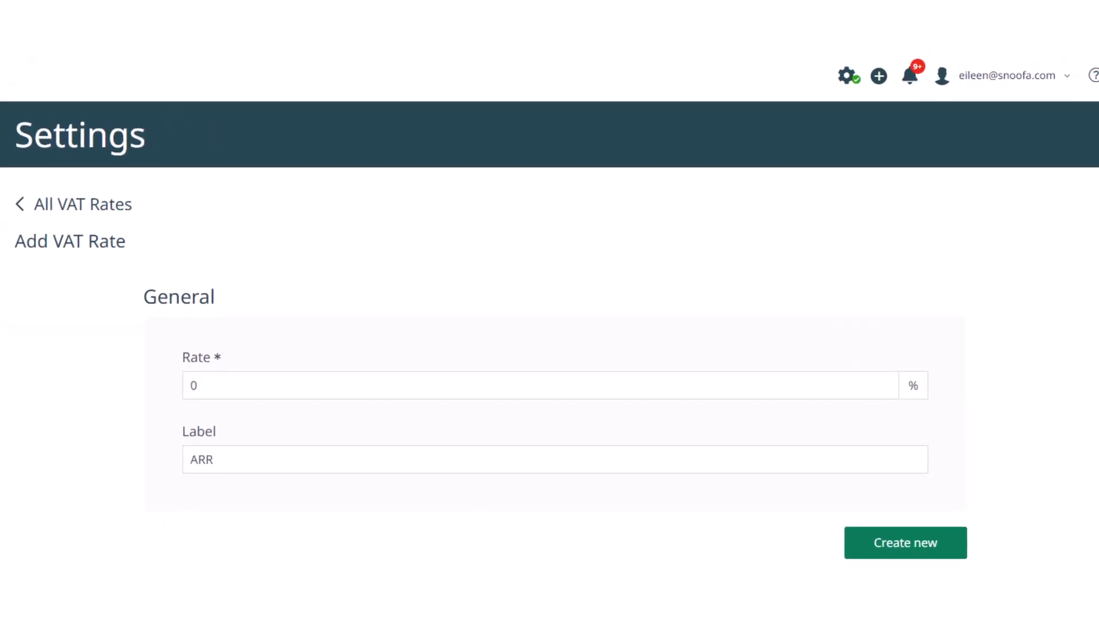
left_click(893, 544)
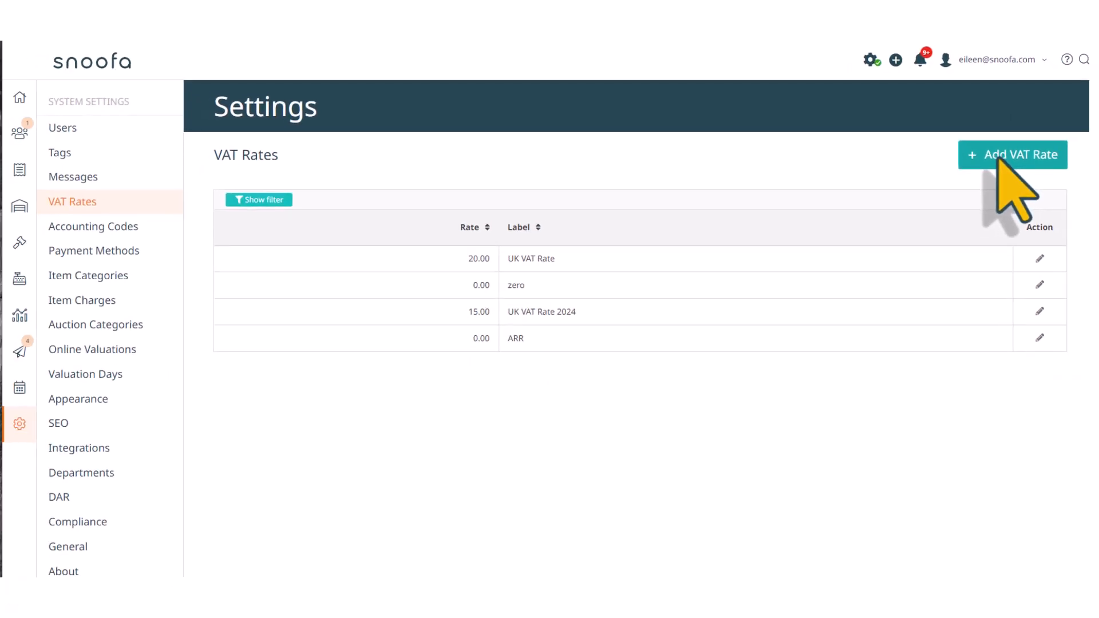
Step: Create another 0% VAT rate labelled "Postage" and return to the list of all VAT rates
left_click(1001, 161)
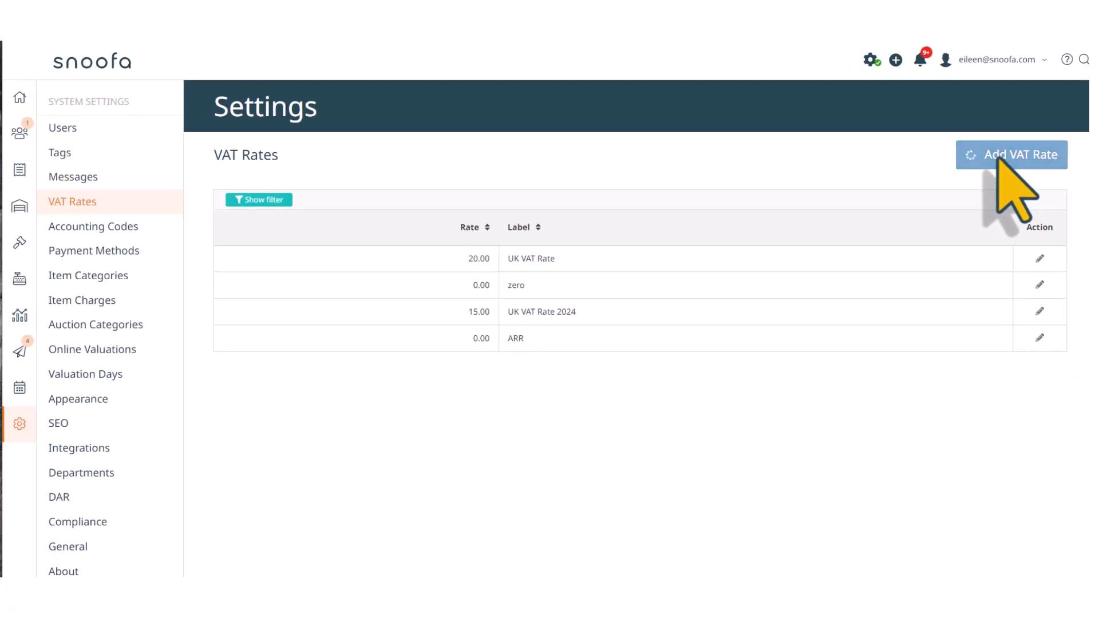
left_click(385, 305)
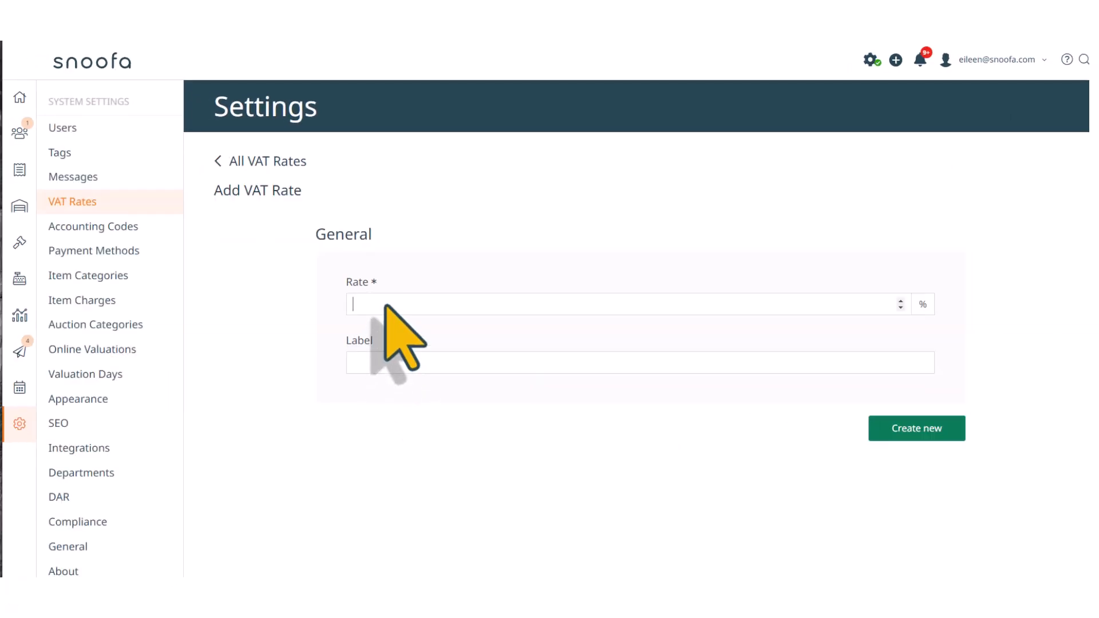
type("0")
key("Tab")
type("Postage")
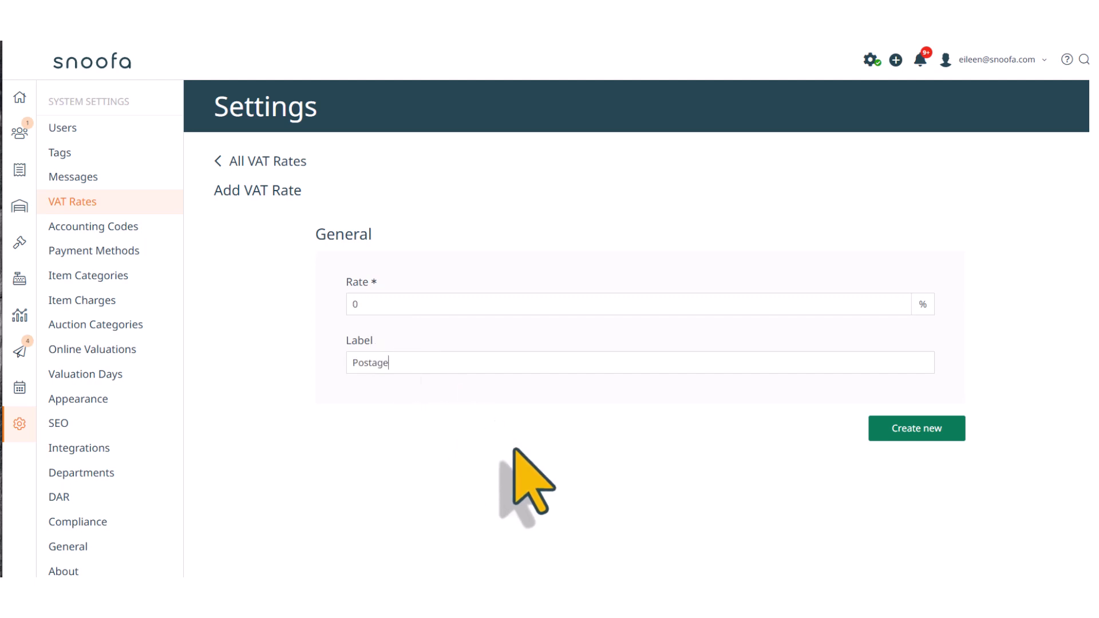
left_click(921, 431)
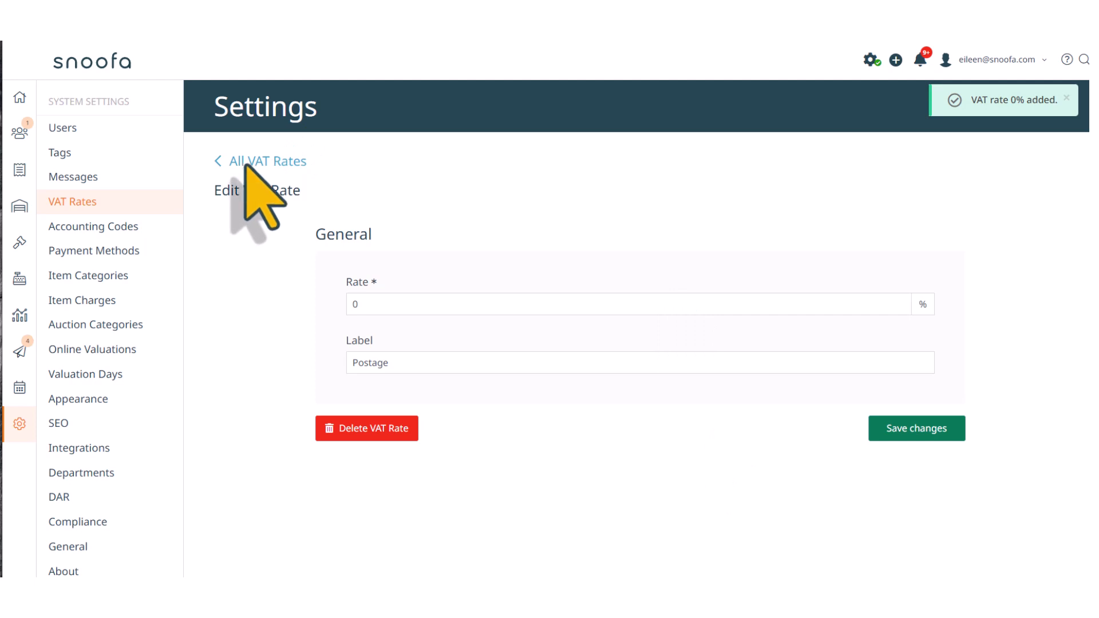
left_click(269, 162)
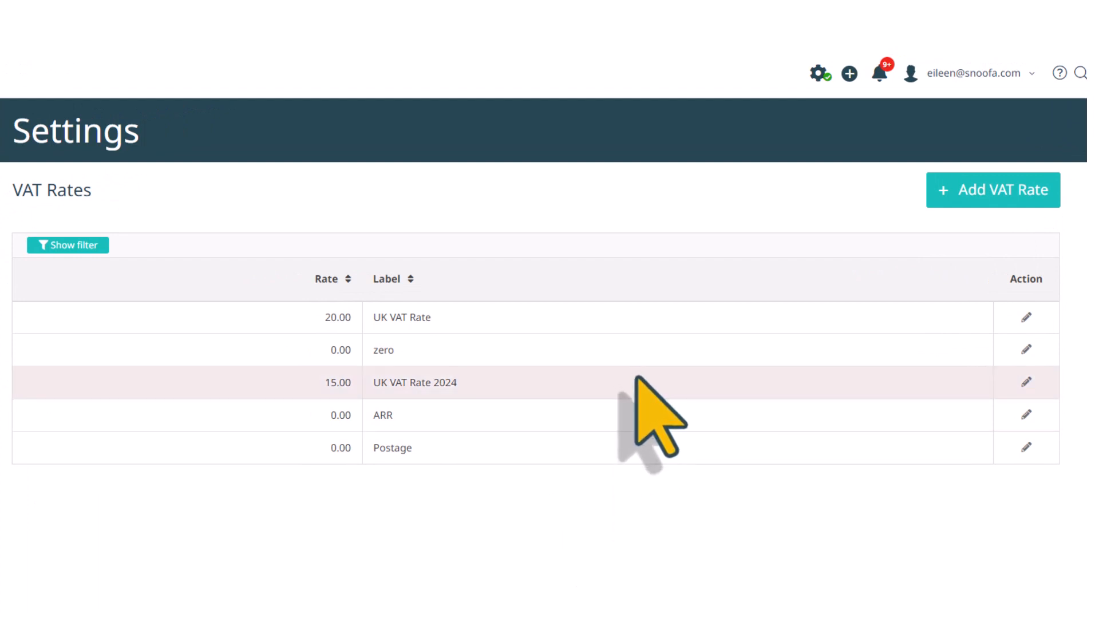
Step: Delete the "UK VAT Rate 2024" entry from the VAT rates
left_click(1026, 382)
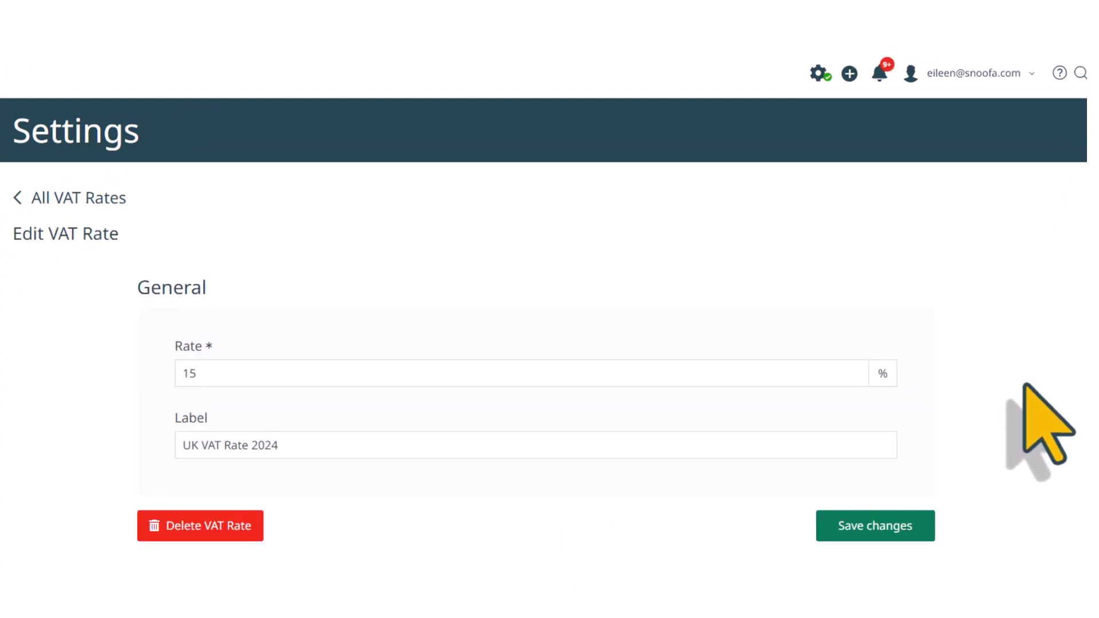
left_click(211, 523)
key("Return")
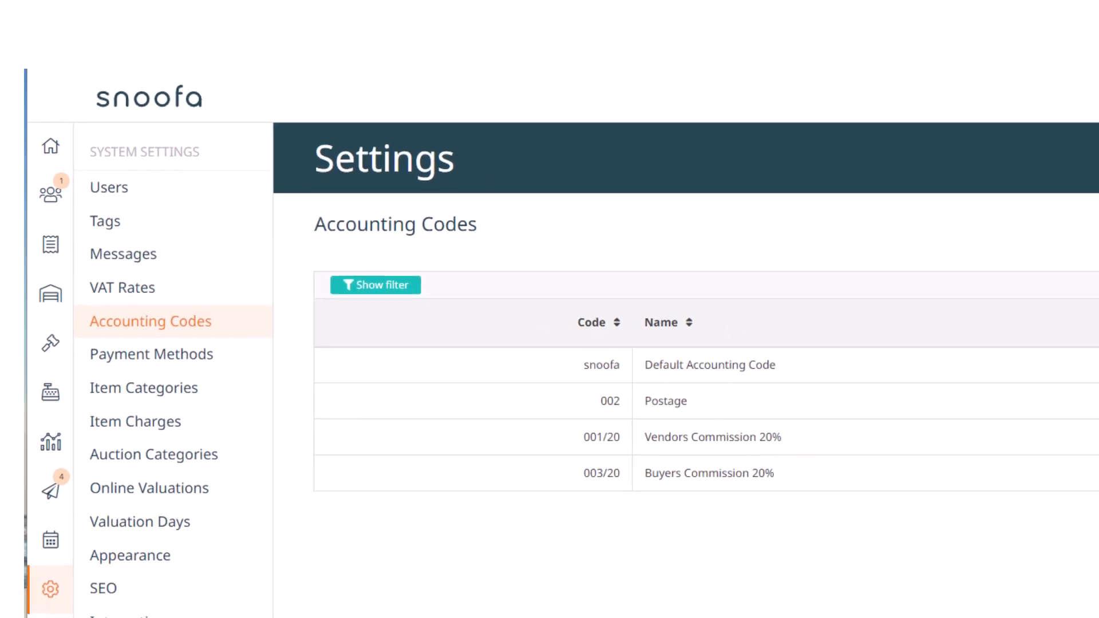
Step: Add accounting code 004/20 named "Photography", save it and return to the accounting codes list
left_click(1055, 172)
left_click(413, 319)
type("00")
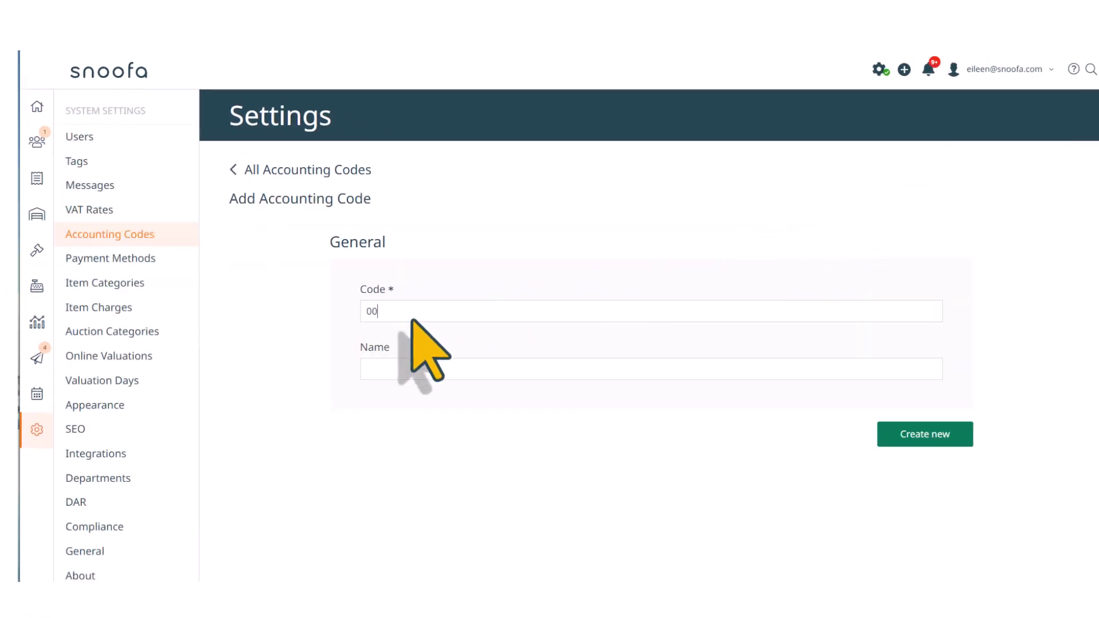
type("4/20")
left_click(397, 373)
type("Photography")
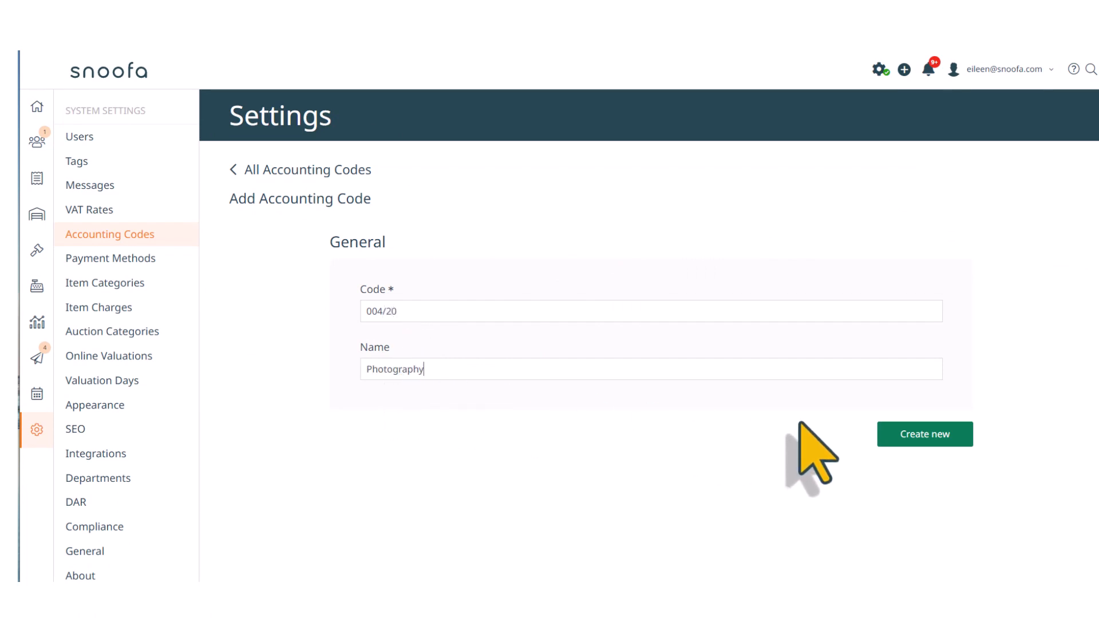
left_click(919, 434)
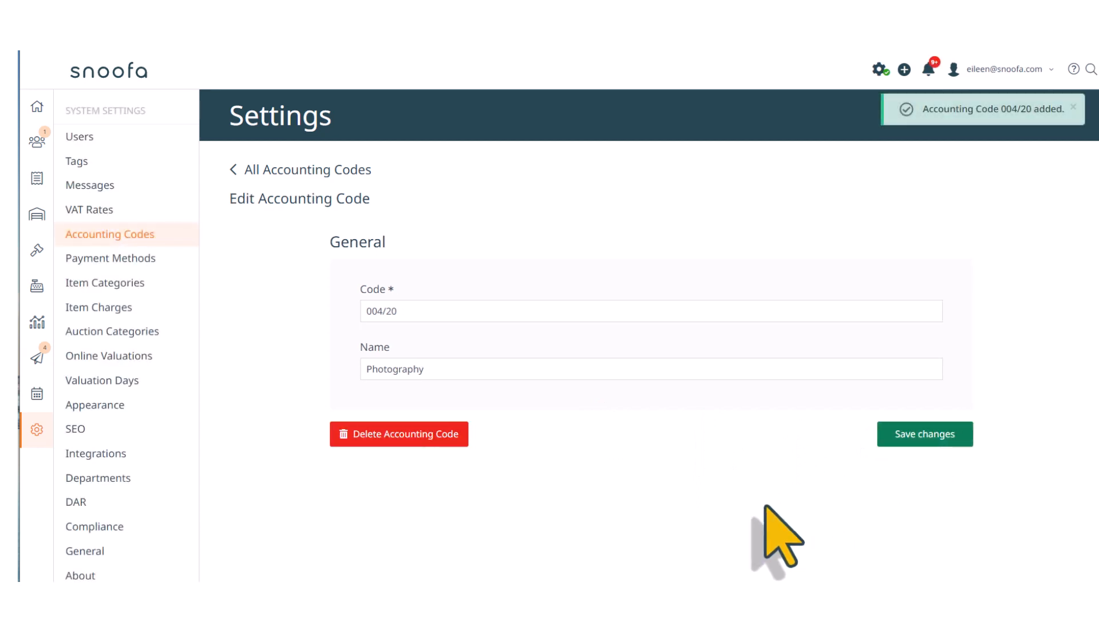
left_click(915, 437)
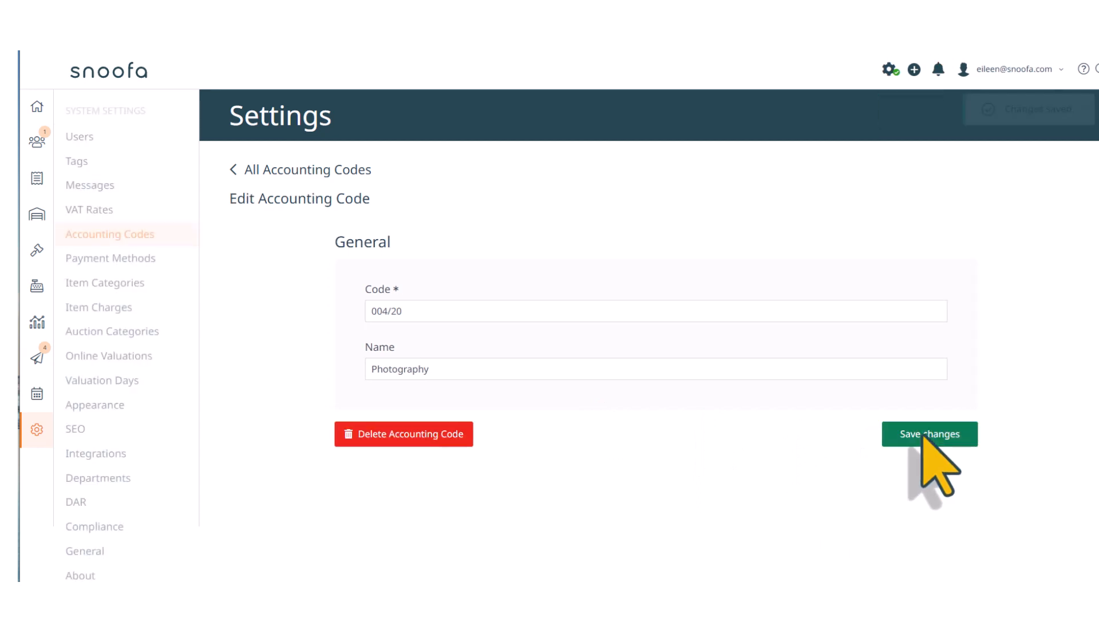
left_click(285, 172)
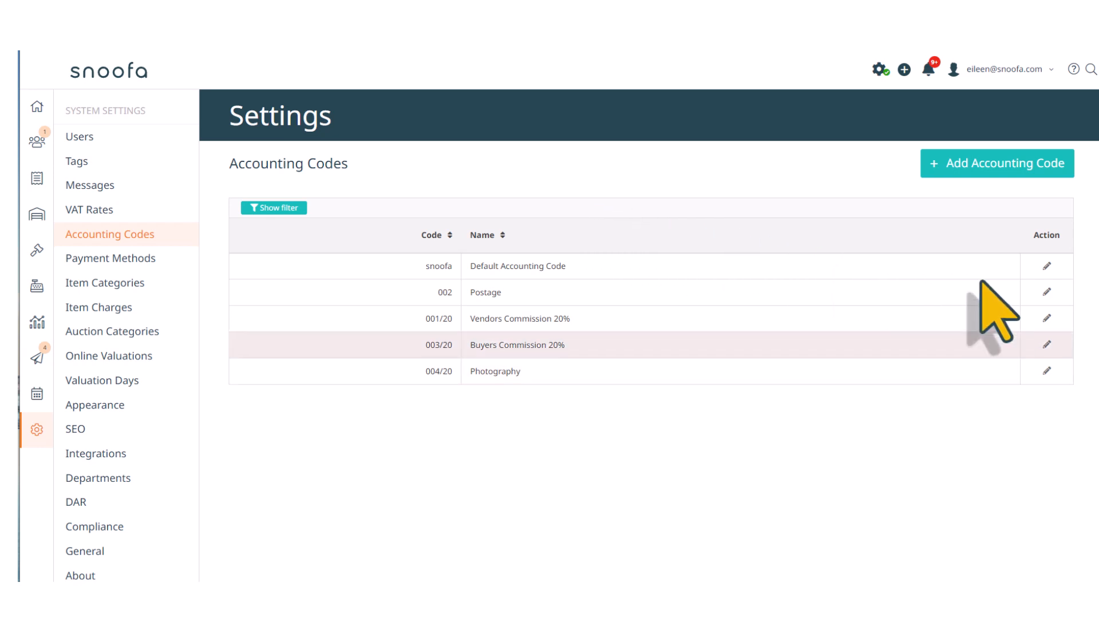
Step: Rename the Postage accounting code to "Shipping", save the change and return to the accounting codes list
left_click(1048, 292)
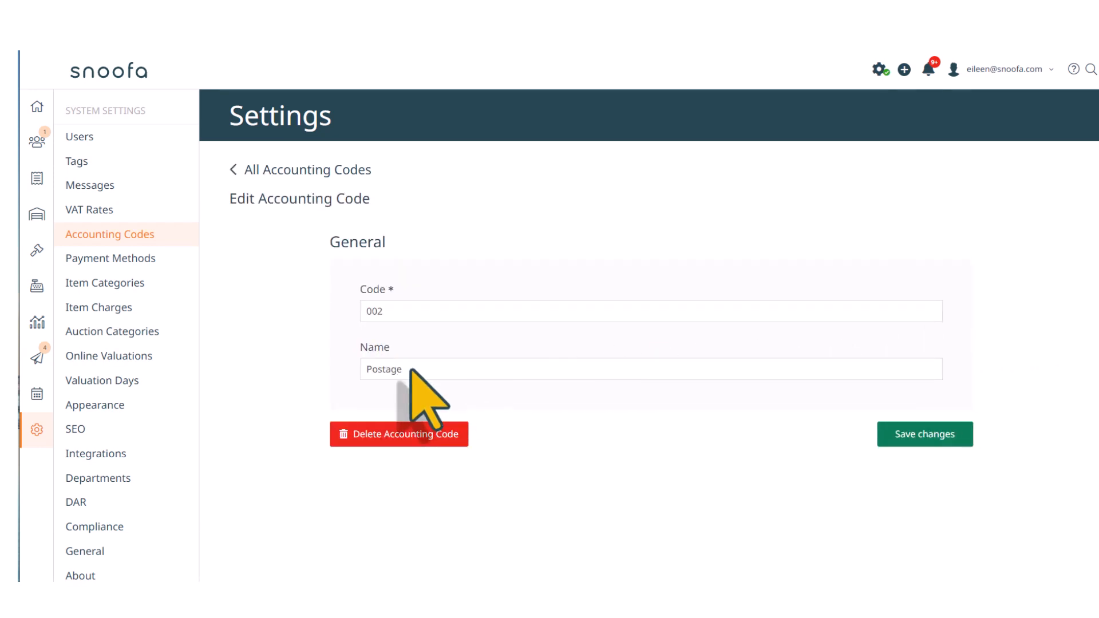
left_click_drag(411, 371, 338, 376)
type("S")
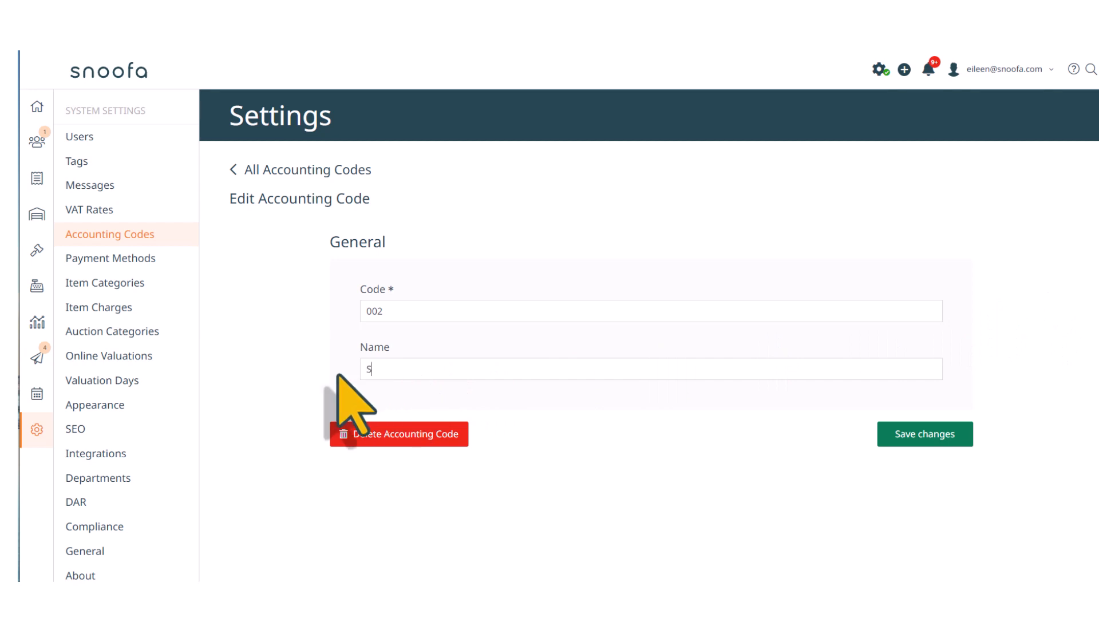
type("hipping")
left_click(902, 434)
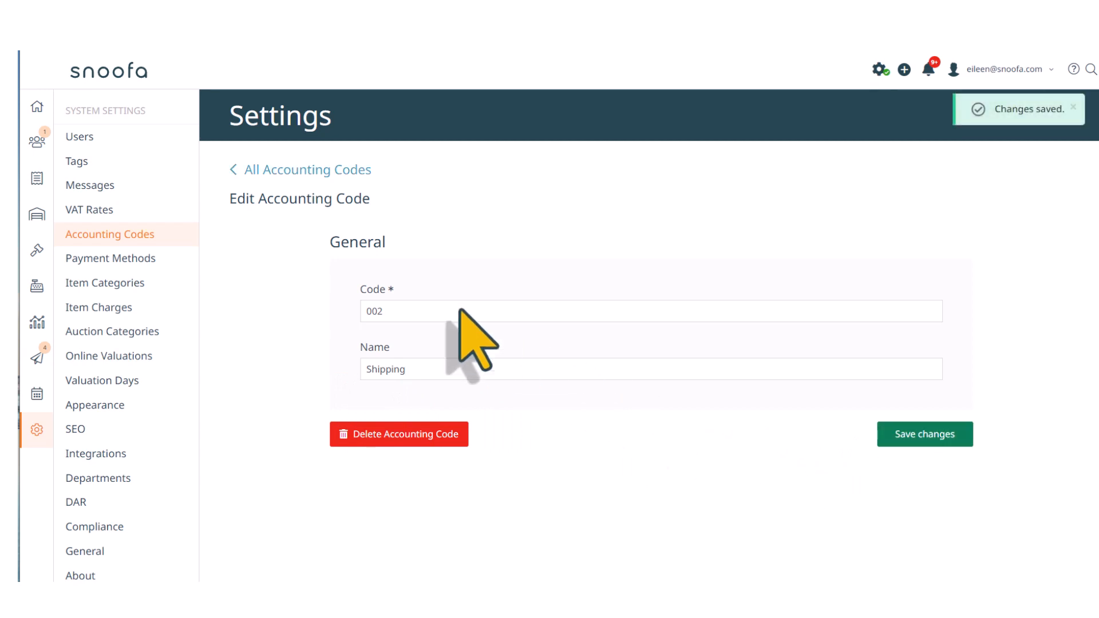
left_click(345, 170)
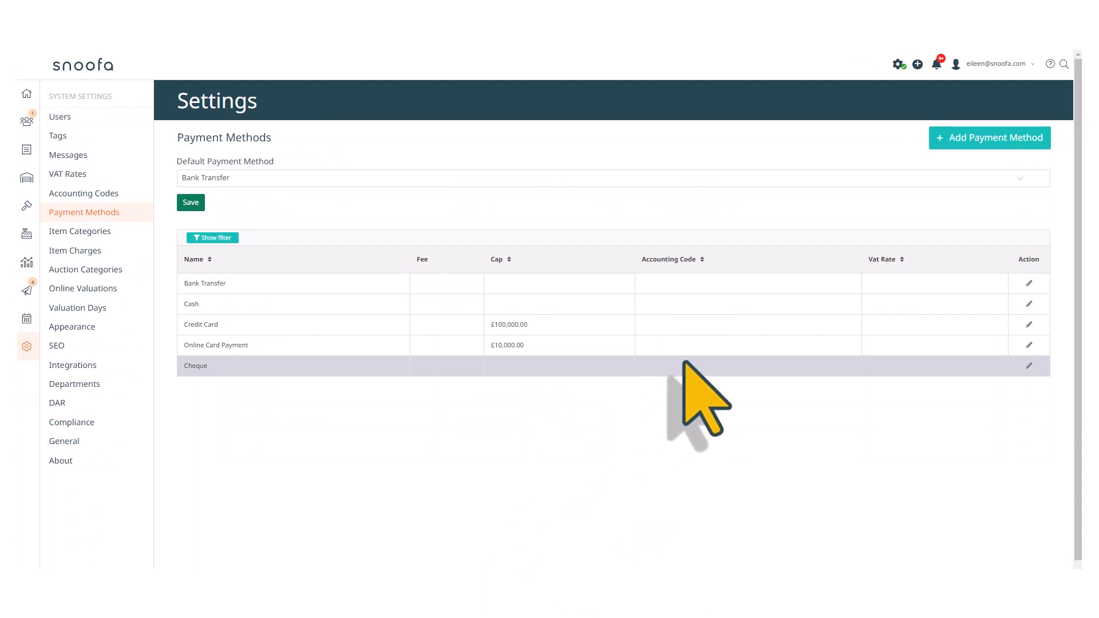
Step: Set the default payment method to Online Card Payment and save it
left_click(1022, 180)
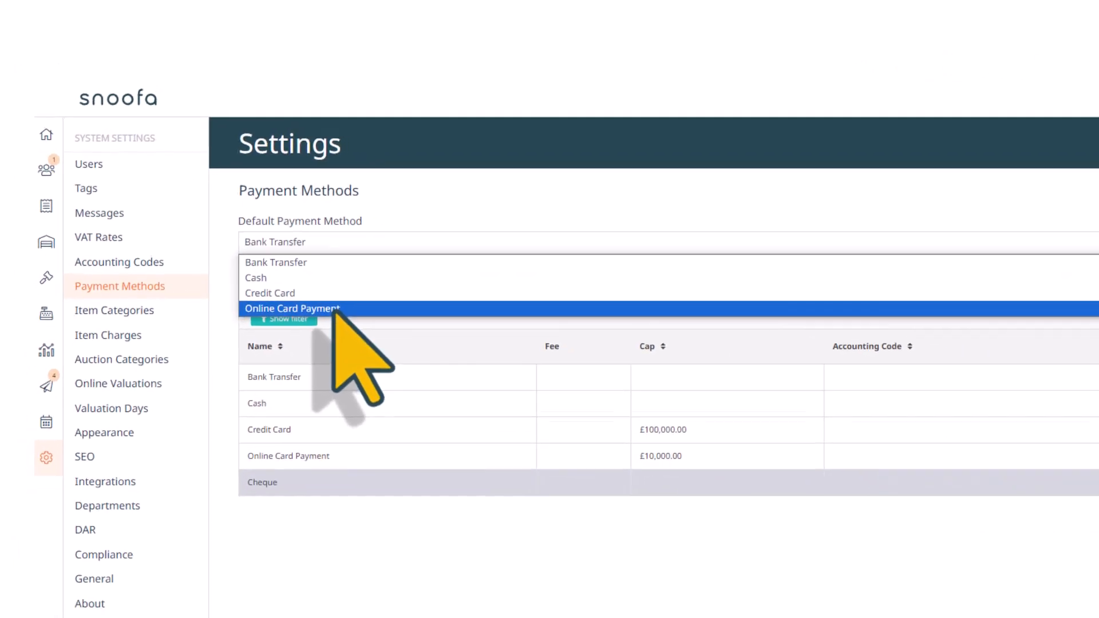
left_click(335, 309)
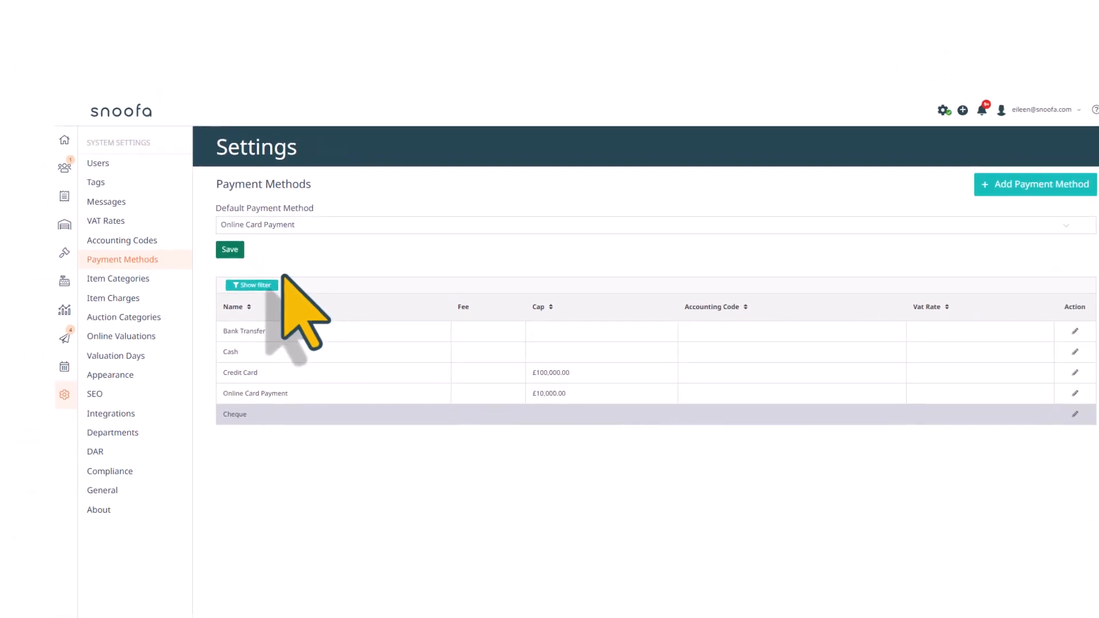
left_click(256, 273)
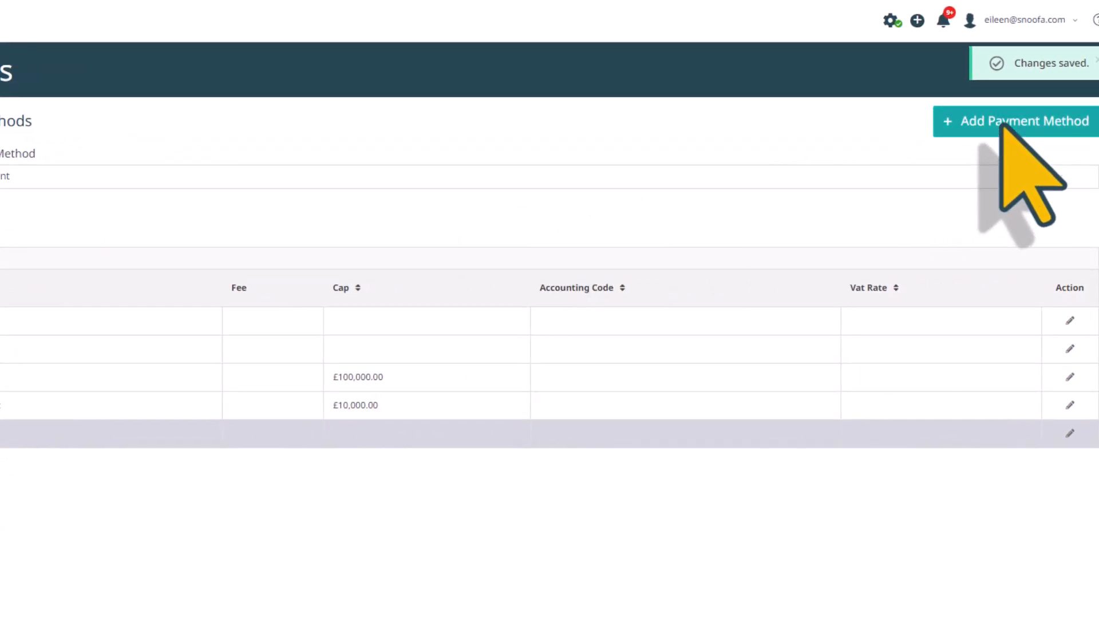
Step: Start a new payment method named "Credit Card 2" with a fee constant of £3
left_click(1002, 126)
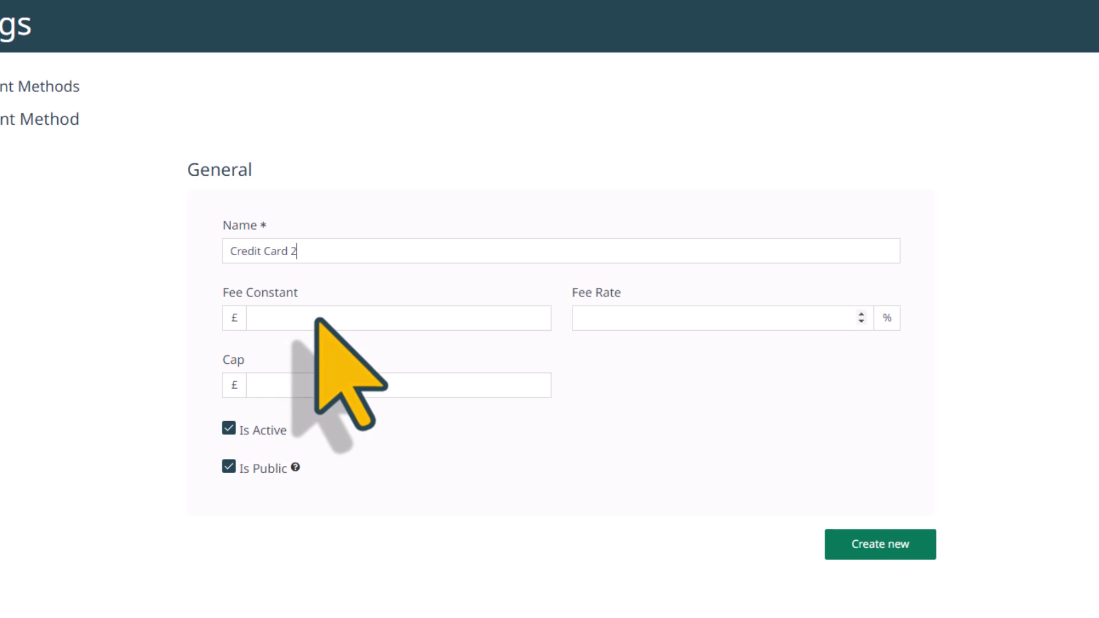
left_click(370, 318)
type("3")
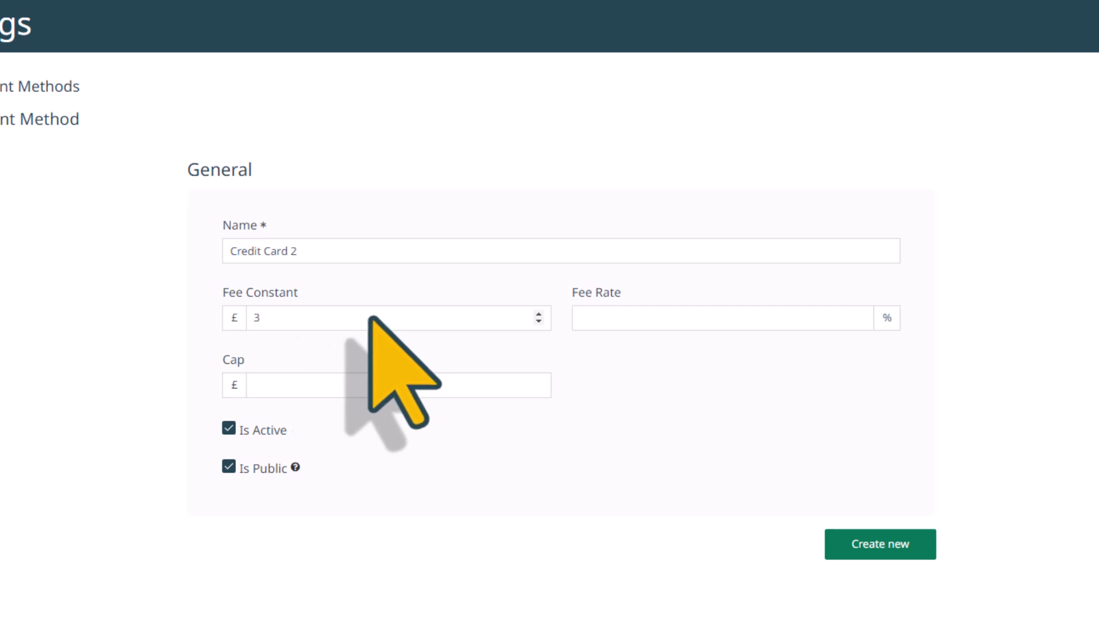
left_click(283, 391)
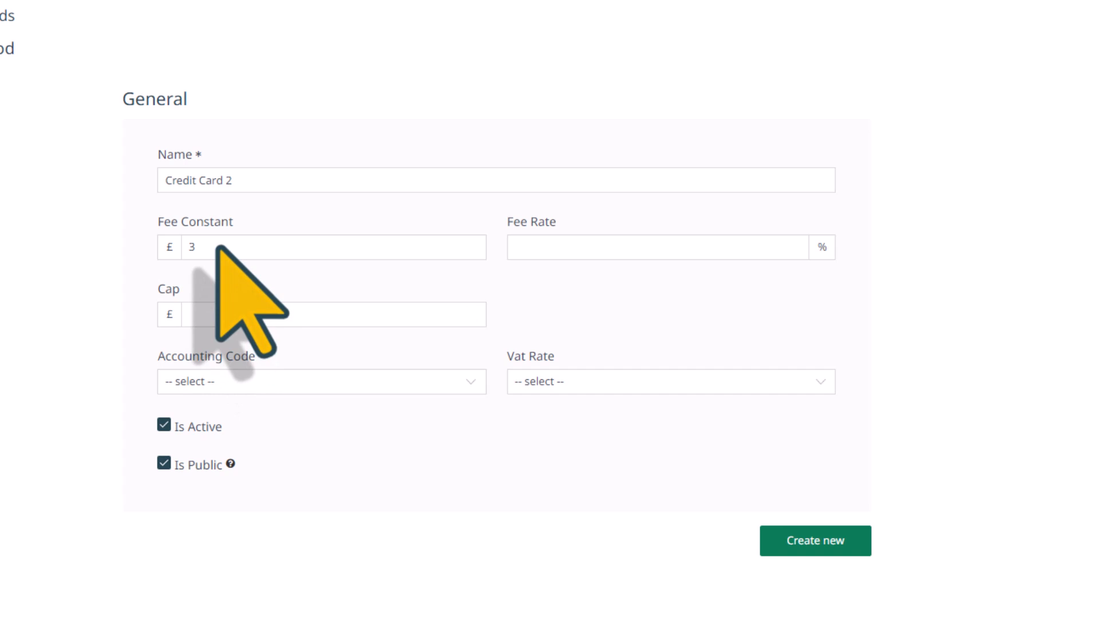
Step: Assign the "snoofa - Default Accounting Code" and the "20% - UK VAT Rate" to the new payment method
left_click(473, 386)
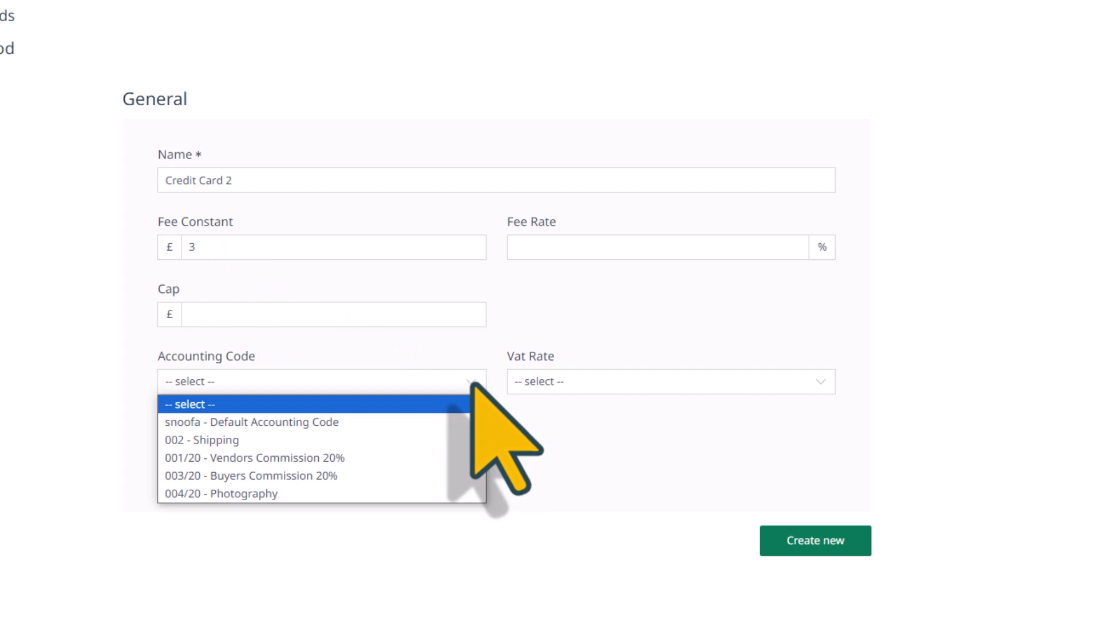
left_click(399, 423)
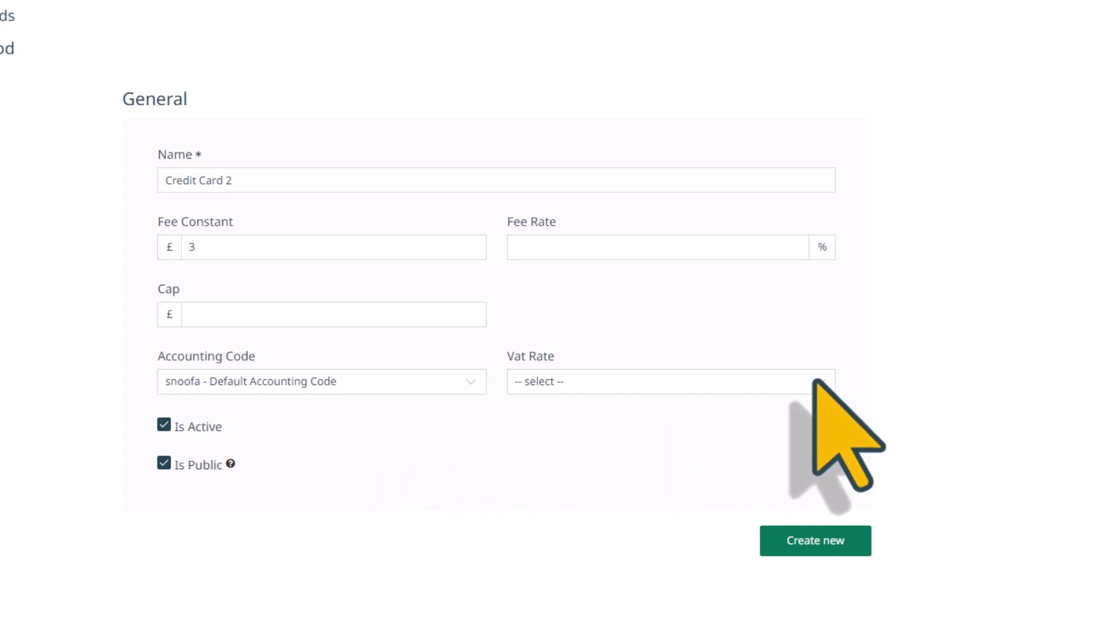
left_click(783, 383)
left_click(601, 422)
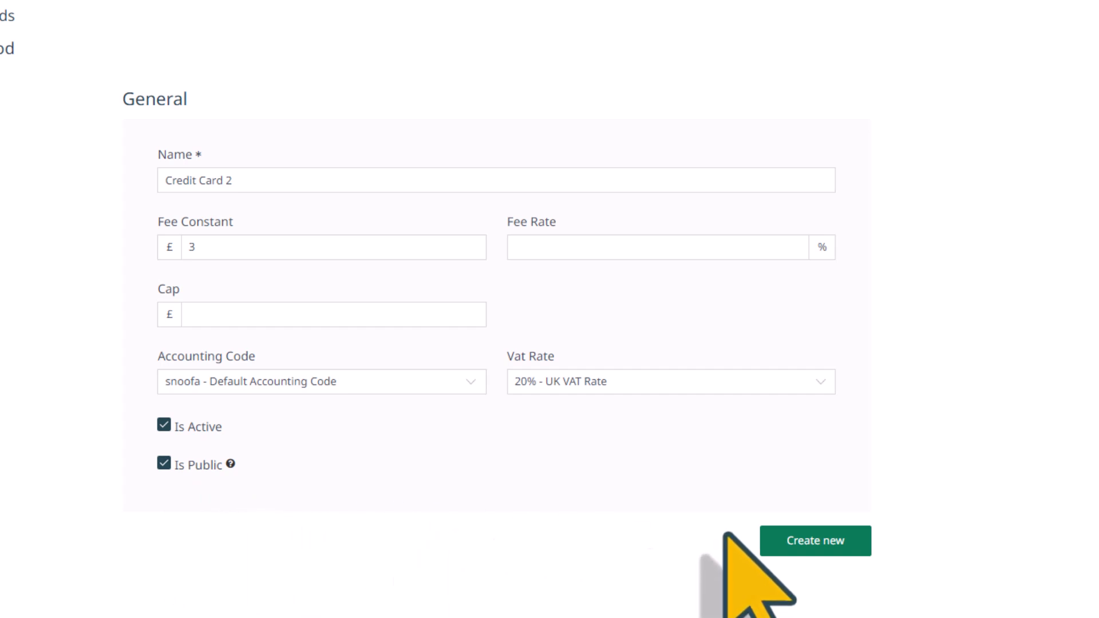
Step: Create the Credit Card 2 payment method and return to the payment methods list
left_click(813, 542)
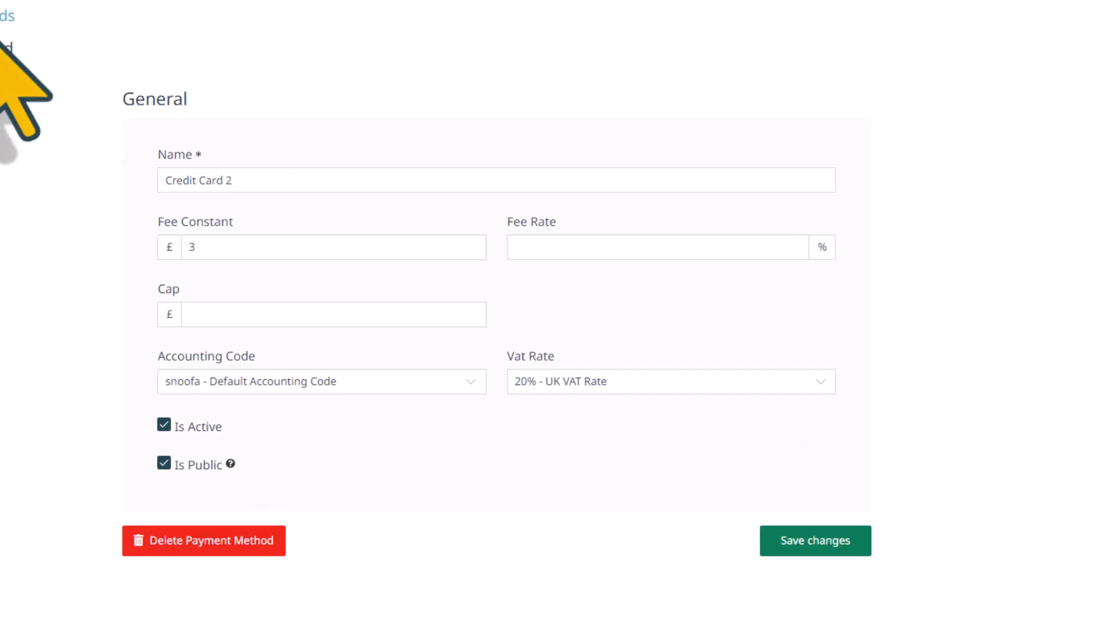
left_click(7, 17)
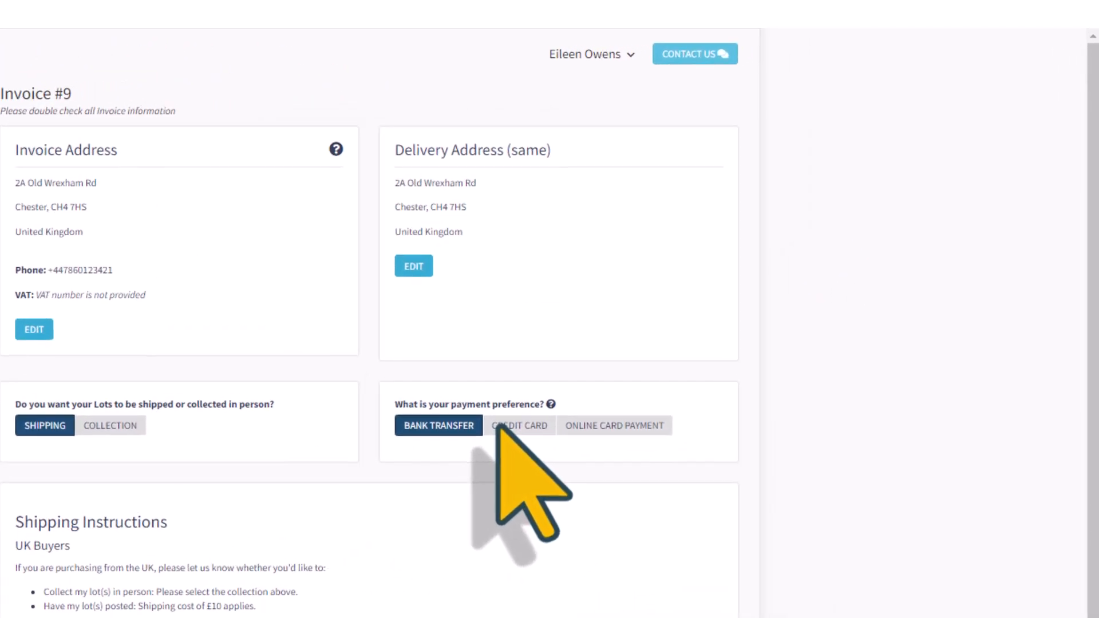
Step: Submit the buyer's invoice preferences with Online Card Payment as the payment method, and proceed to the invoice's card payment form
left_click(598, 427)
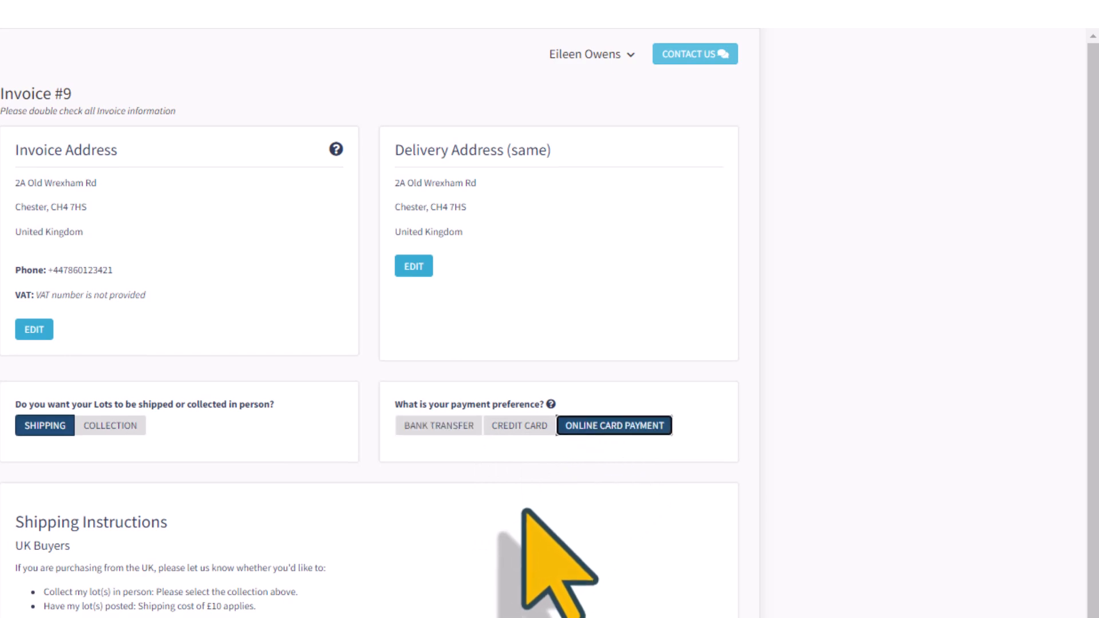
scroll(523, 511, "down", 4)
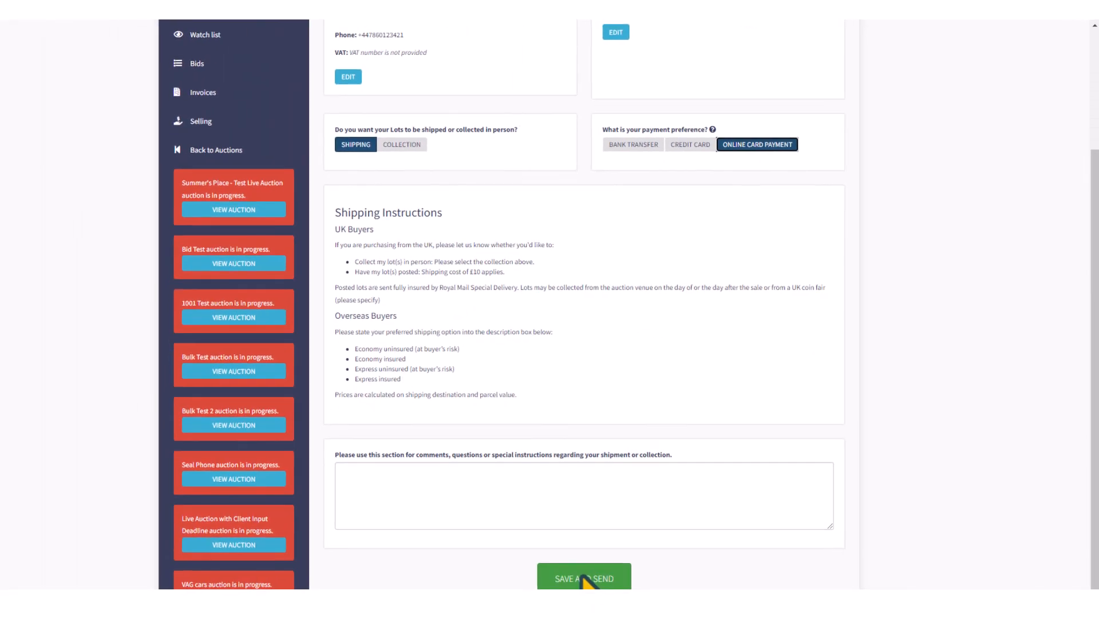
left_click(585, 579)
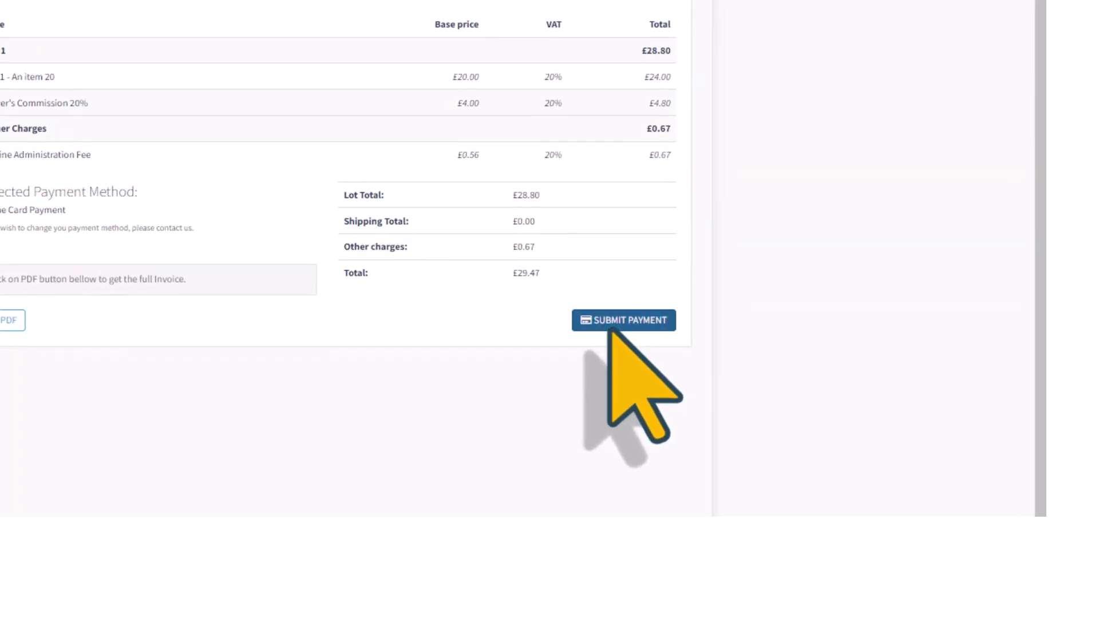
left_click(613, 328)
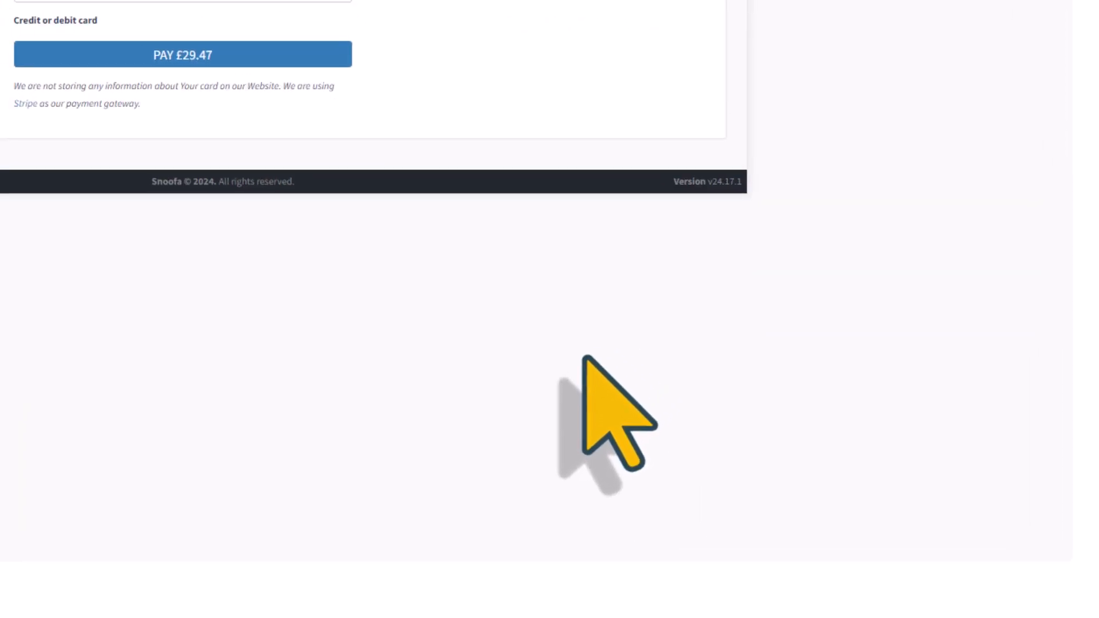